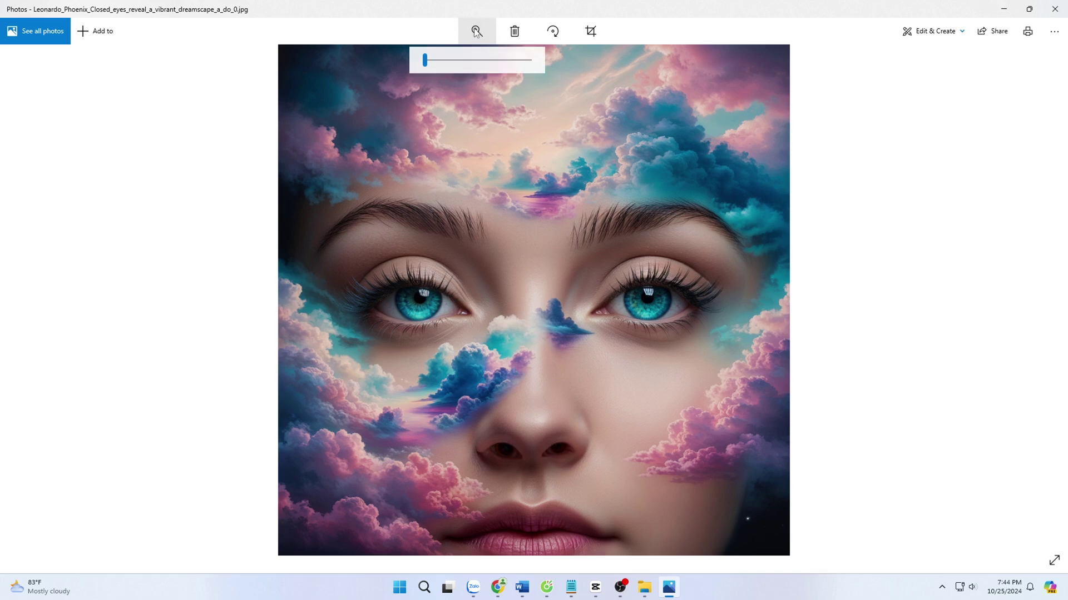
# - Magnify the portrait in Windows Photos until the turquoise eyes and nearby clouds fill the view
pyautogui.click(429, 65)
pyautogui.moveTo(429, 65); pyautogui.dragTo(440, 64)
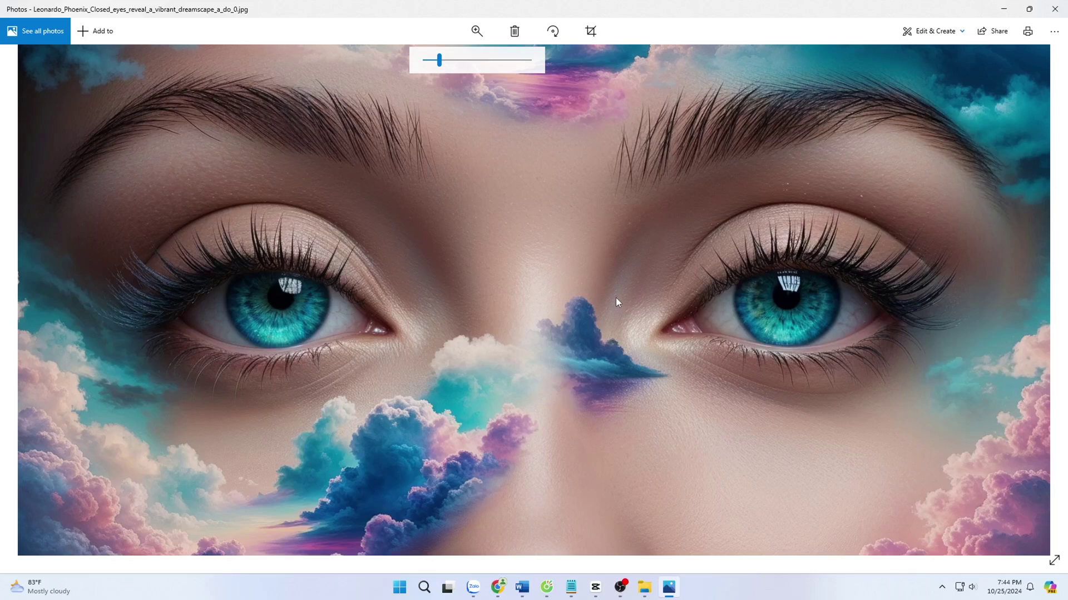
pyautogui.moveTo(438, 61); pyautogui.dragTo(469, 73)
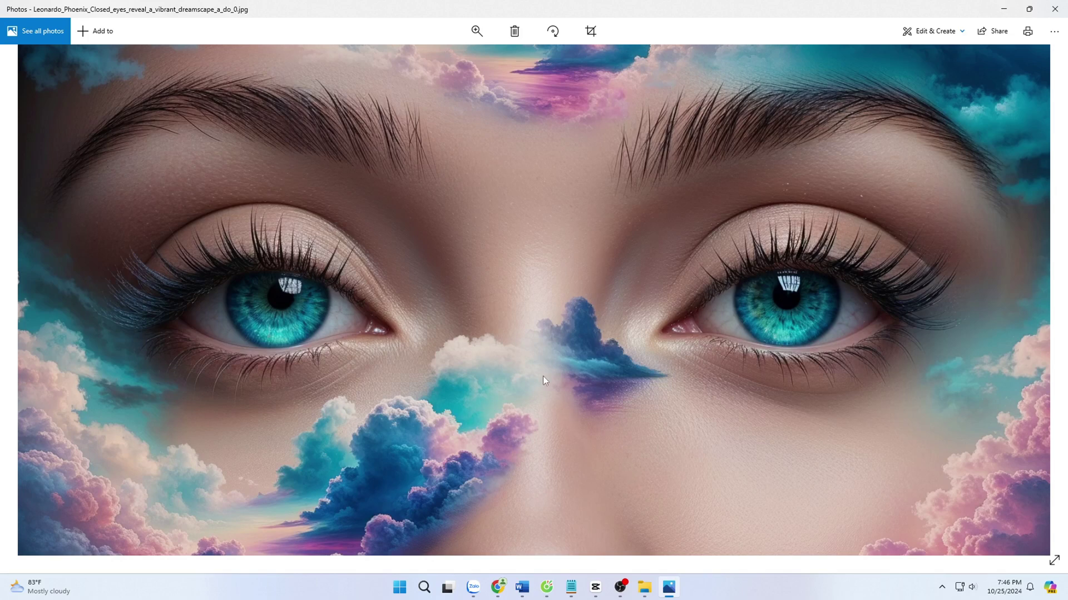
pyautogui.click(477, 31)
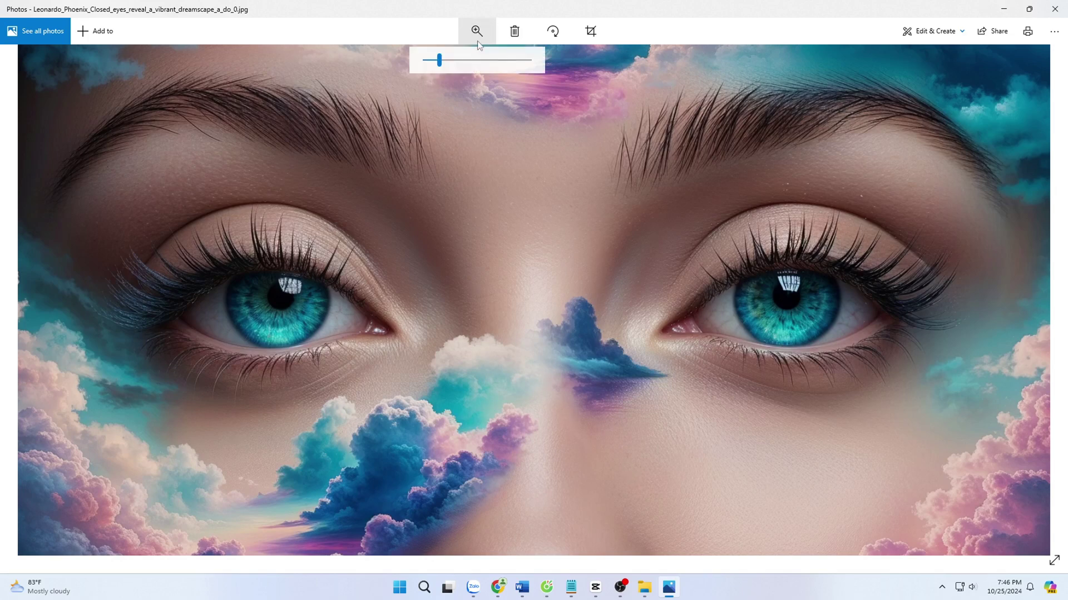
pyautogui.moveTo(440, 61); pyautogui.dragTo(424, 69)
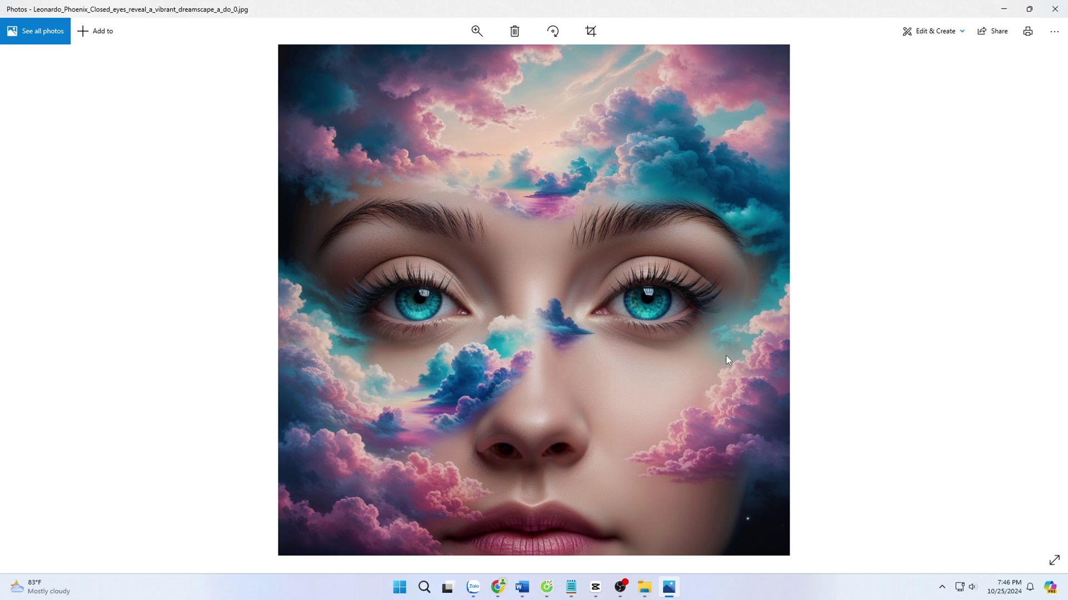
pyautogui.scroll(2, 726, 355)
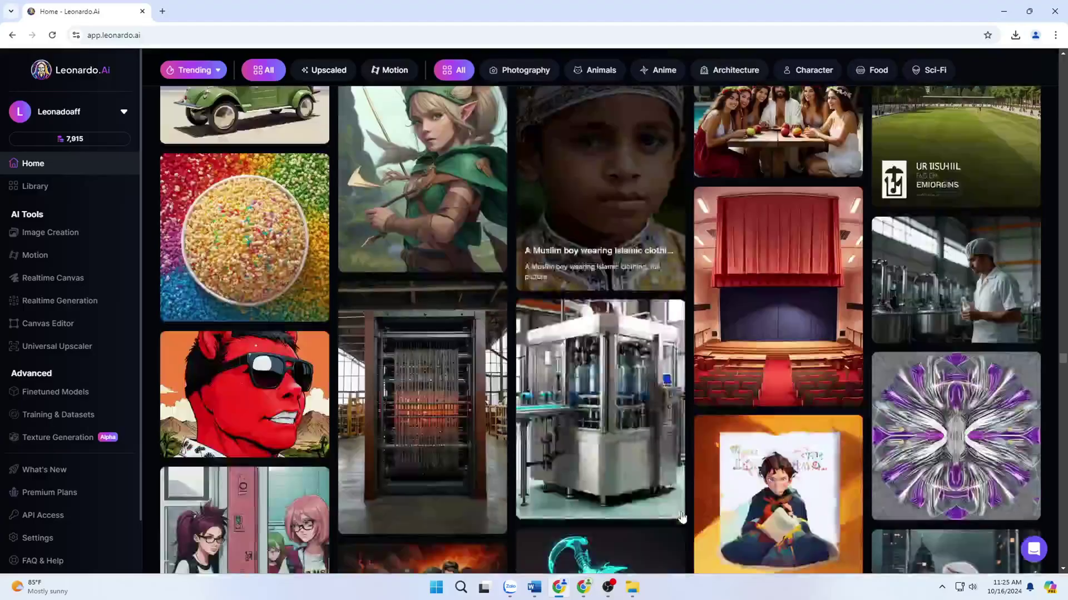
pyautogui.scroll(-8, 681, 523)
pyautogui.scroll(-20, 681, 523)
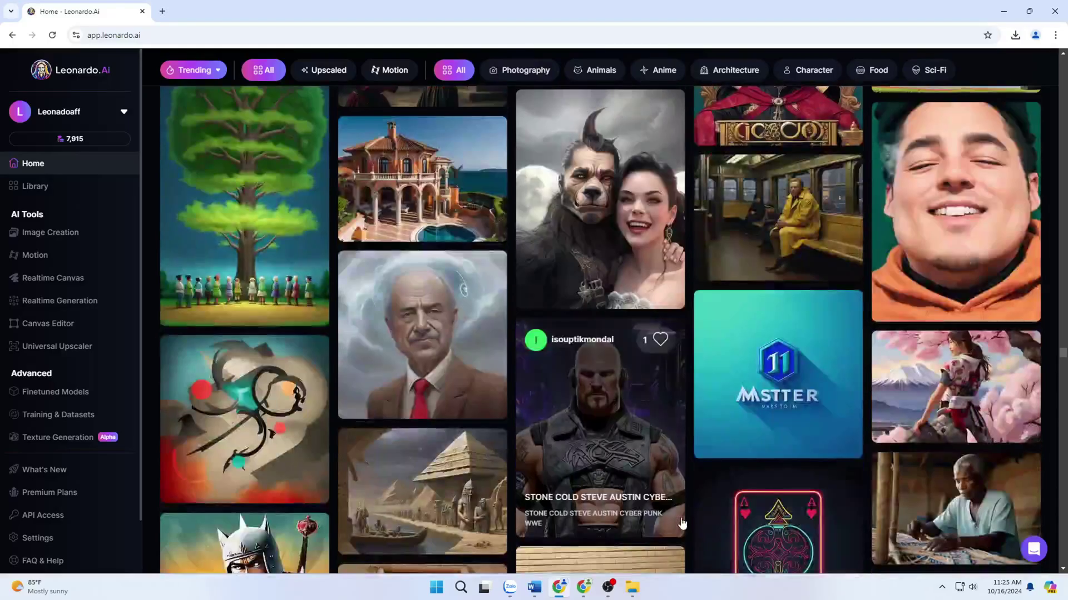
pyautogui.scroll(-20, 681, 523)
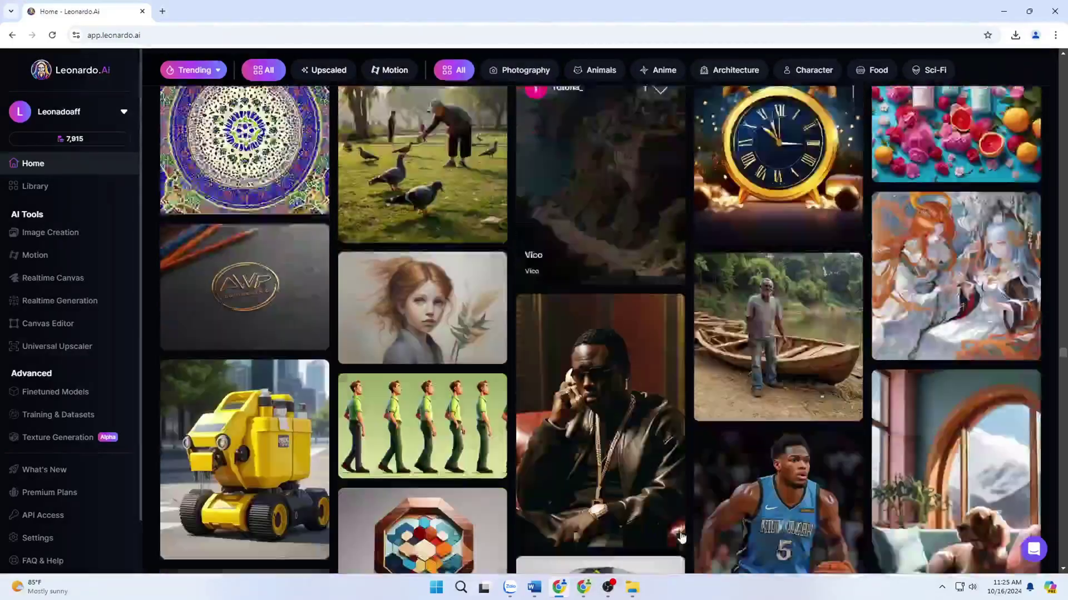
pyautogui.scroll(-15, 681, 548)
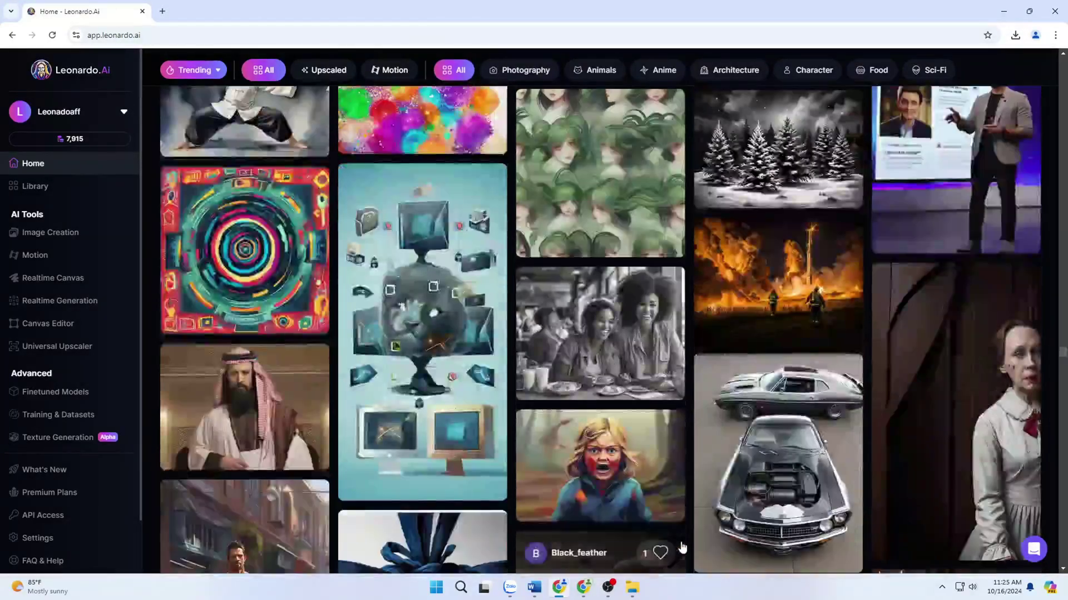
pyautogui.scroll(-15, 682, 552)
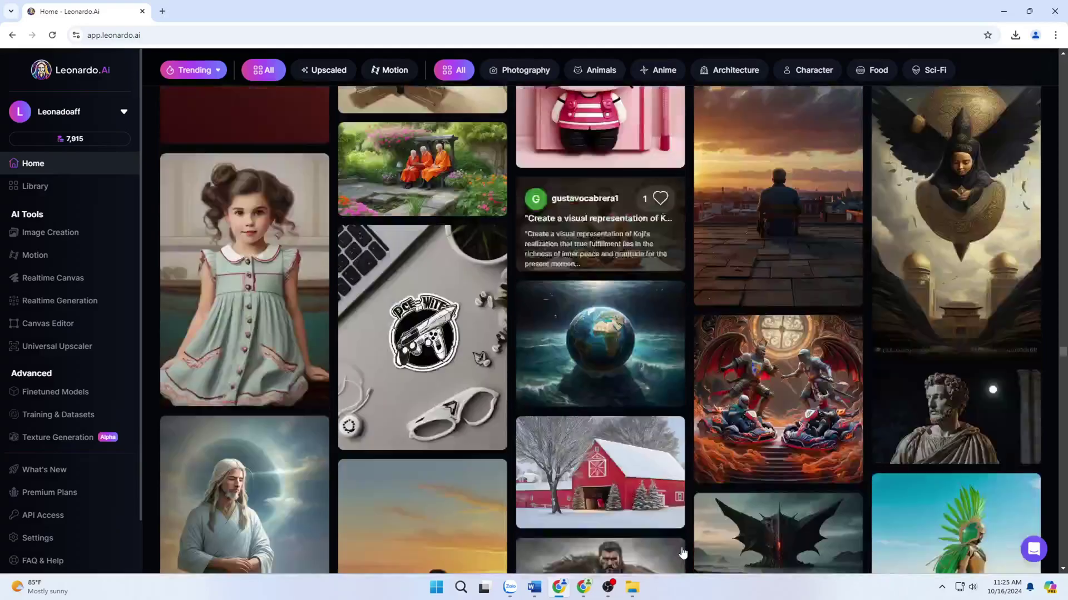
pyautogui.scroll(-12, 682, 552)
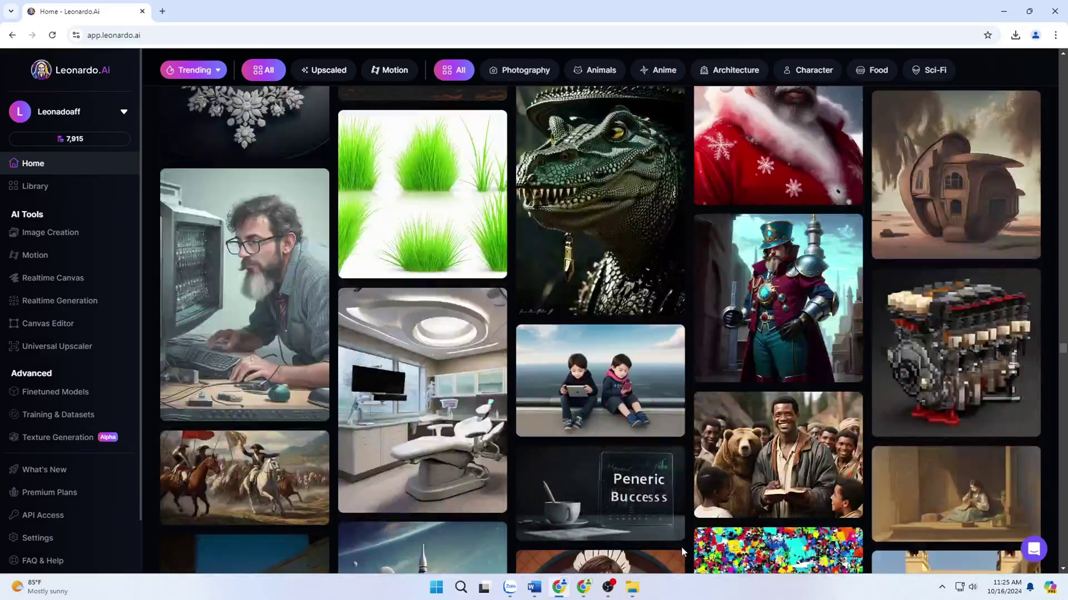
pyautogui.scroll(-15, 682, 553)
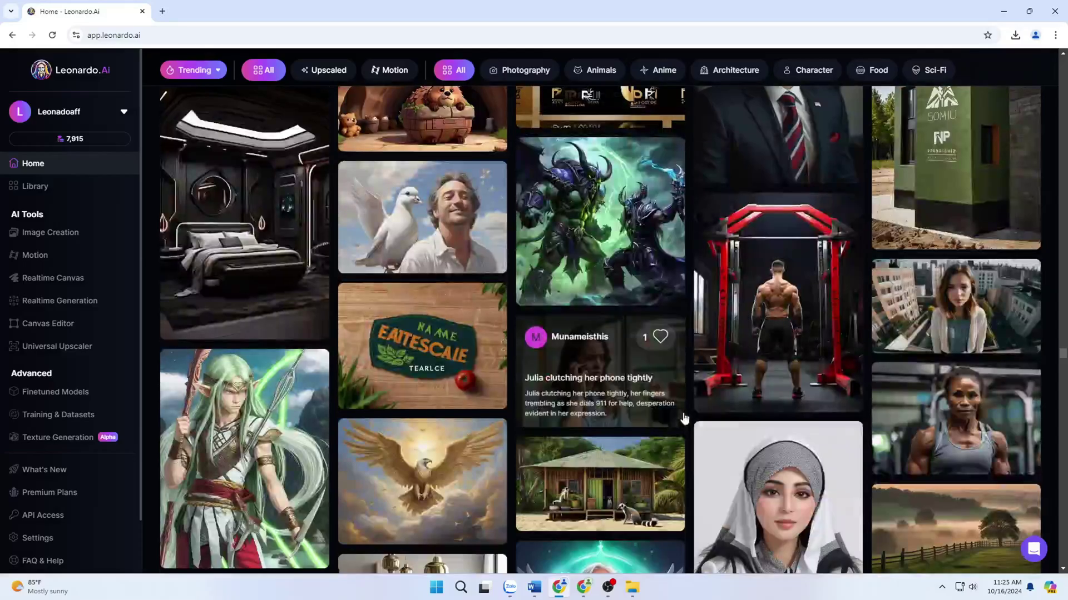
pyautogui.scroll(-11, 683, 416)
pyautogui.scroll(-12, 683, 416)
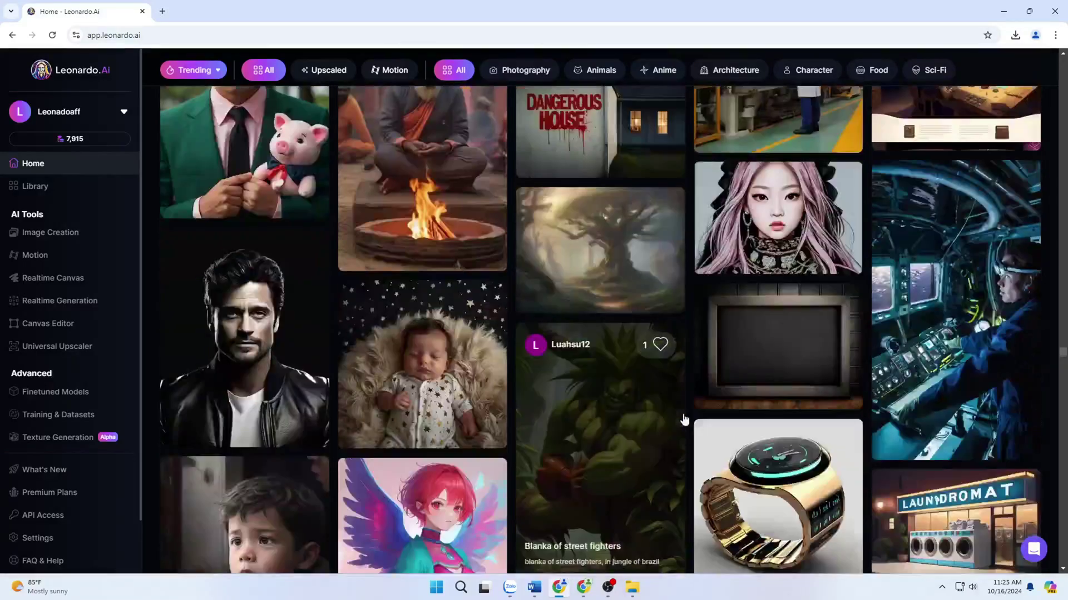
pyautogui.scroll(-12, 683, 428)
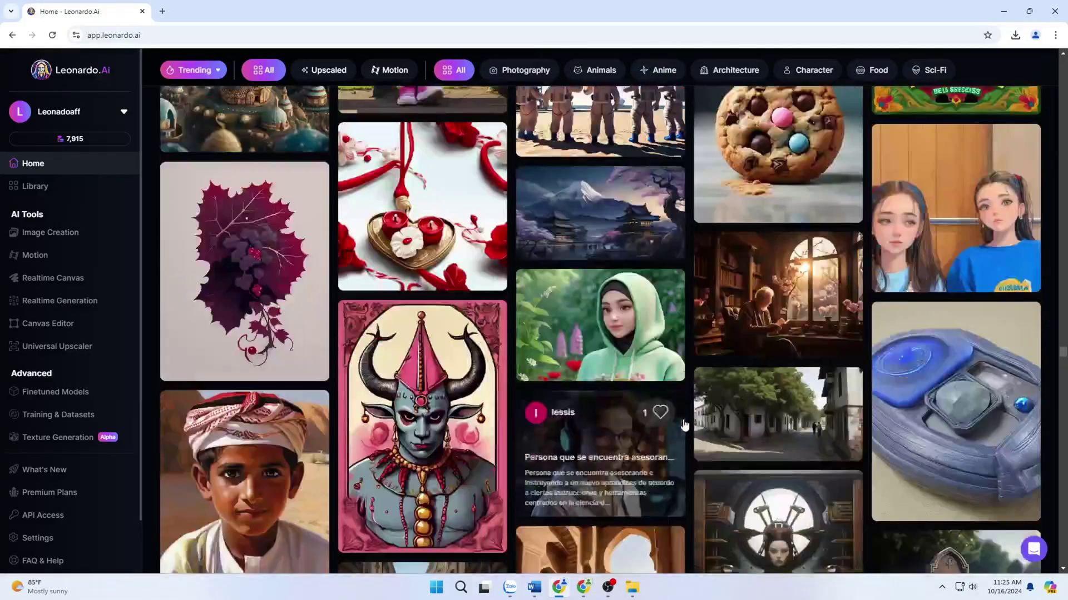
pyautogui.scroll(-12, 670, 450)
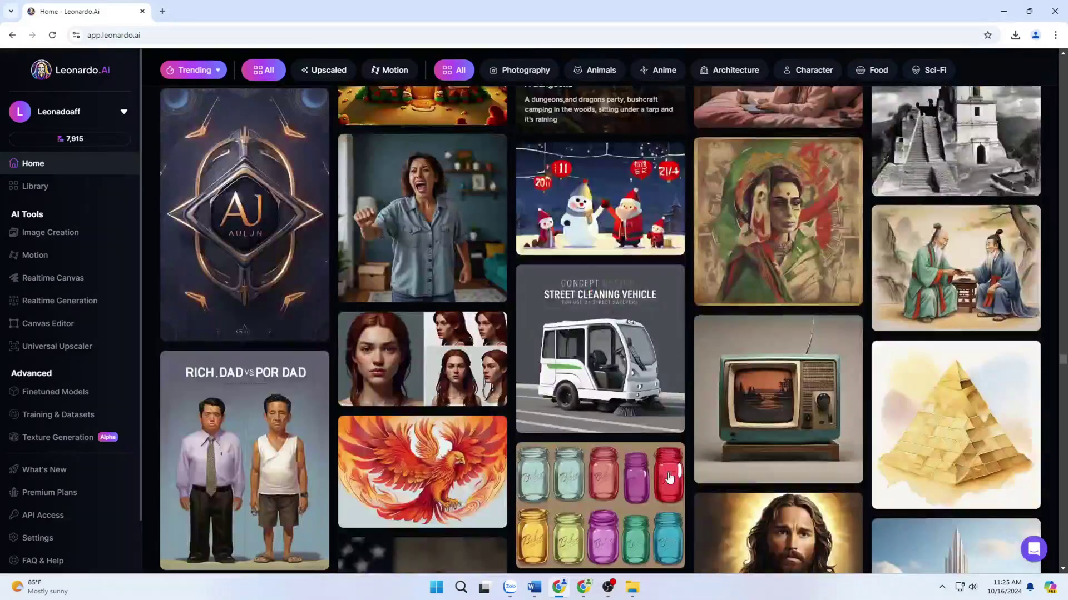
pyautogui.scroll(-12, 670, 478)
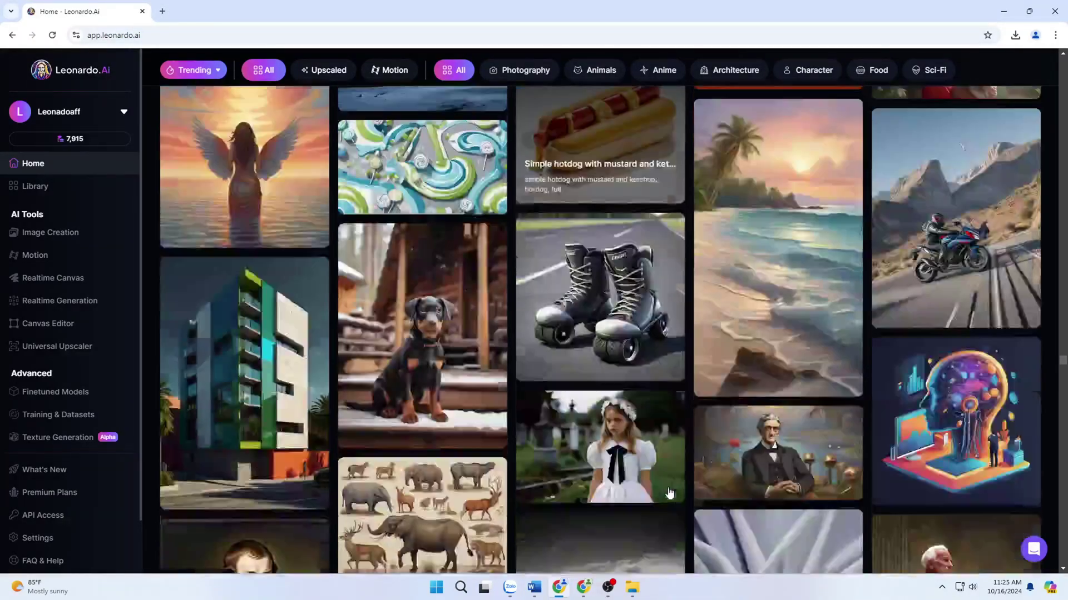
pyautogui.scroll(-12, 670, 493)
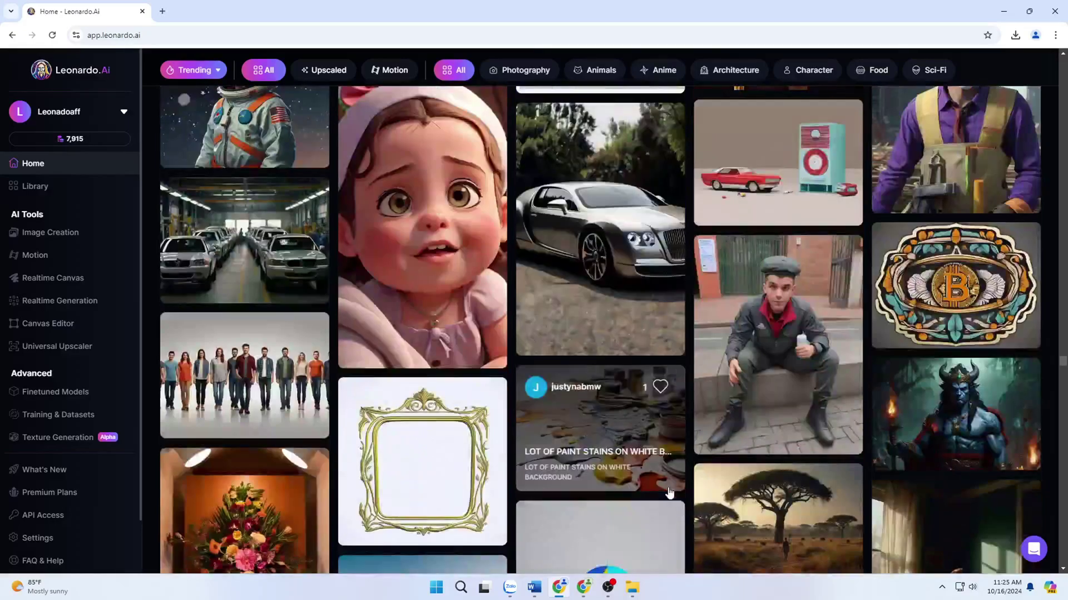
pyautogui.moveTo(1063, 362); pyautogui.dragTo(1065, 411)
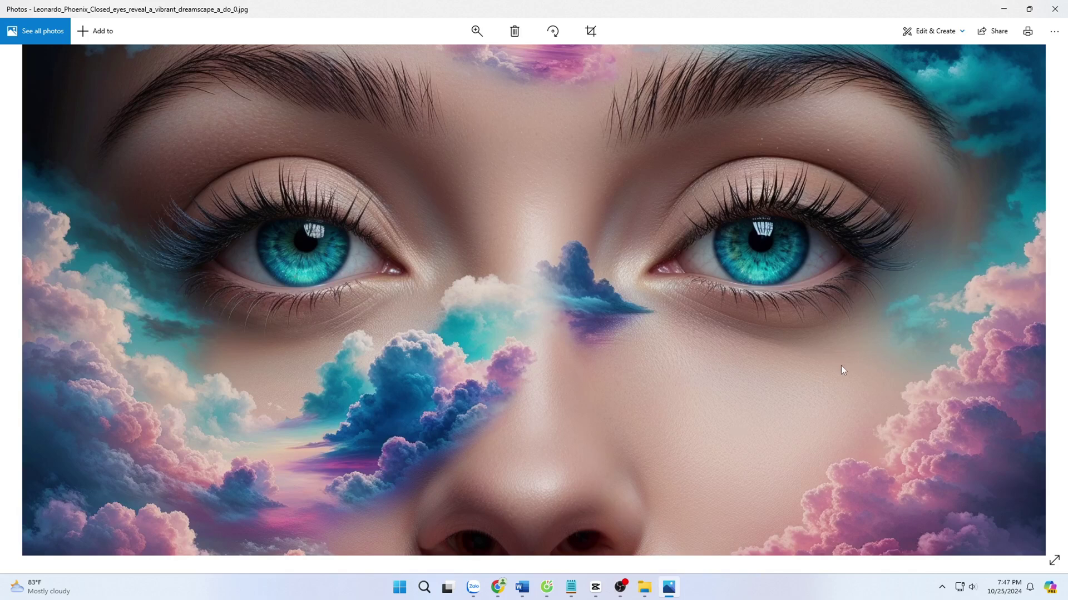
# - Zoom out in Windows Photos so the entire square portrait fits the window
pyautogui.scroll(-3, 841, 366)
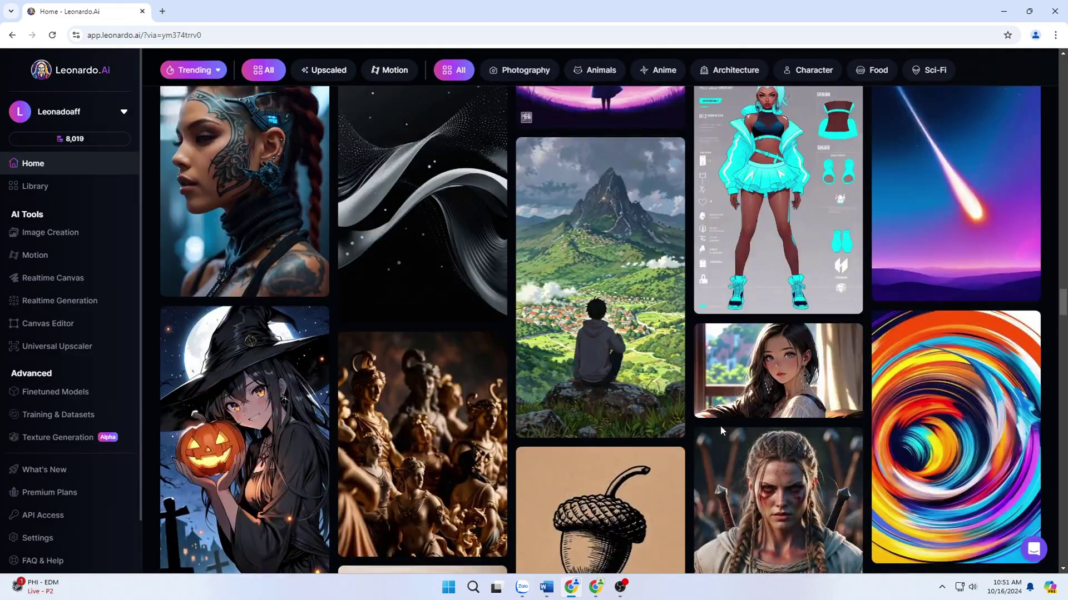
# - Find the closed-eyes vibrant dreamscape image in the community feed and open its prompt details
pyautogui.scroll(4, 720, 425)
pyautogui.scroll(4, 721, 431)
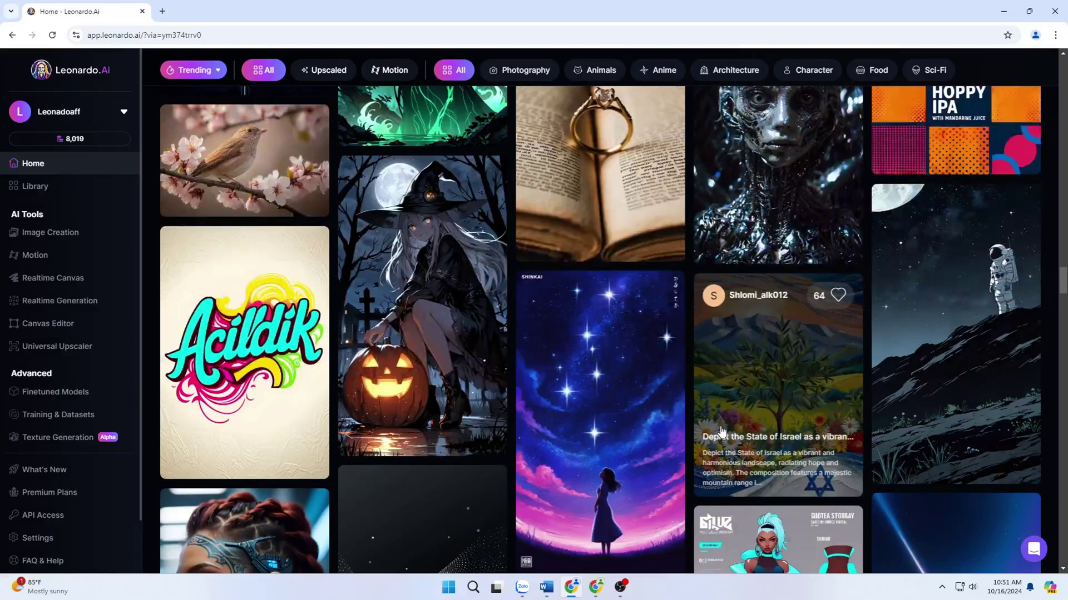
pyautogui.scroll(8, 721, 432)
pyautogui.scroll(4, 722, 432)
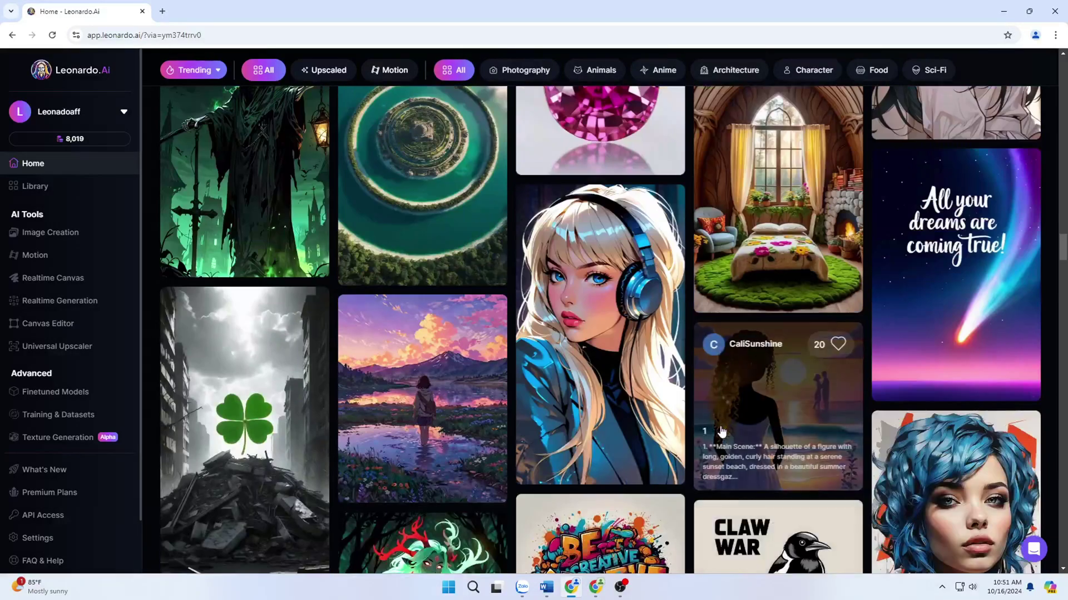
pyautogui.scroll(16, 722, 431)
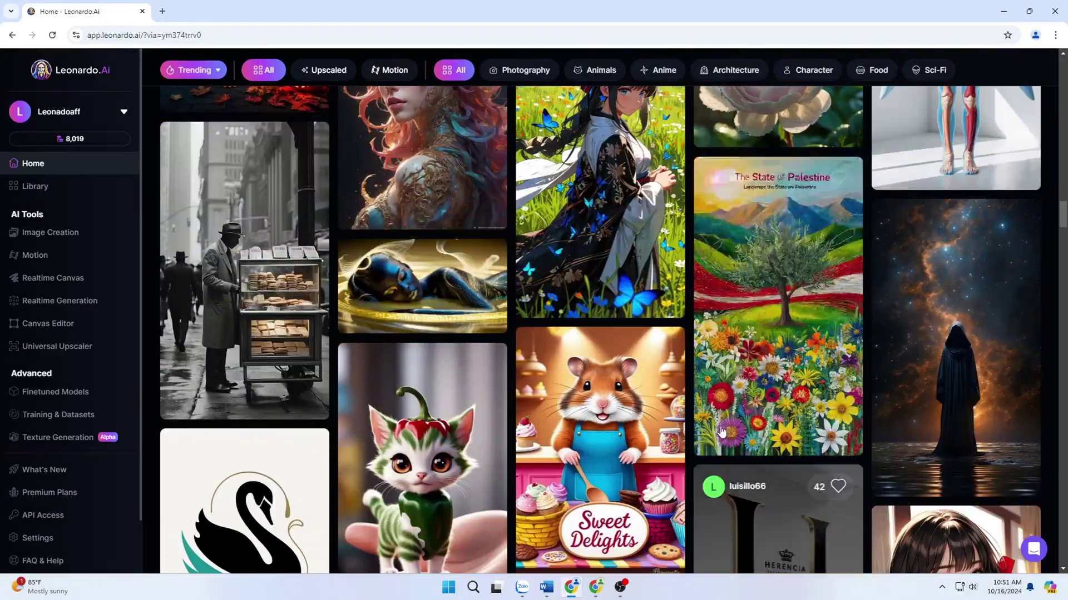
pyautogui.scroll(4, 721, 431)
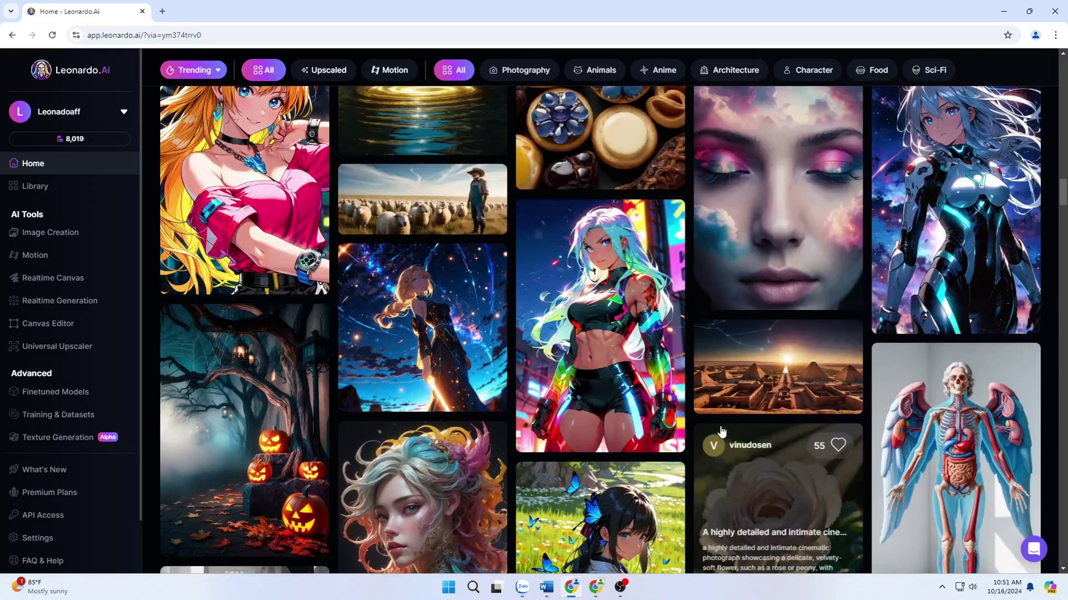
pyautogui.scroll(2, 721, 431)
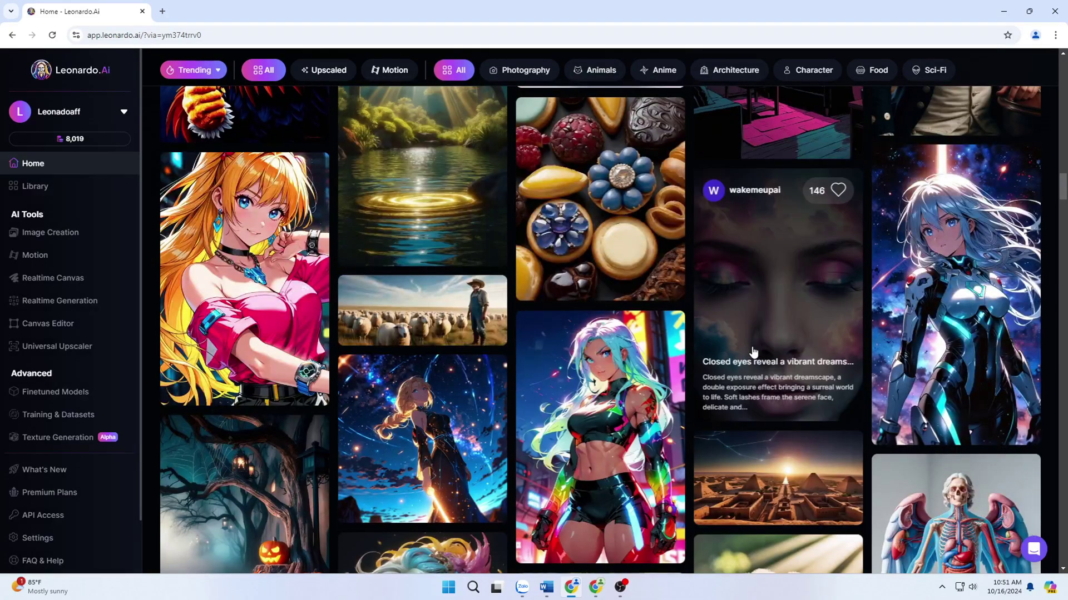
pyautogui.click(753, 351)
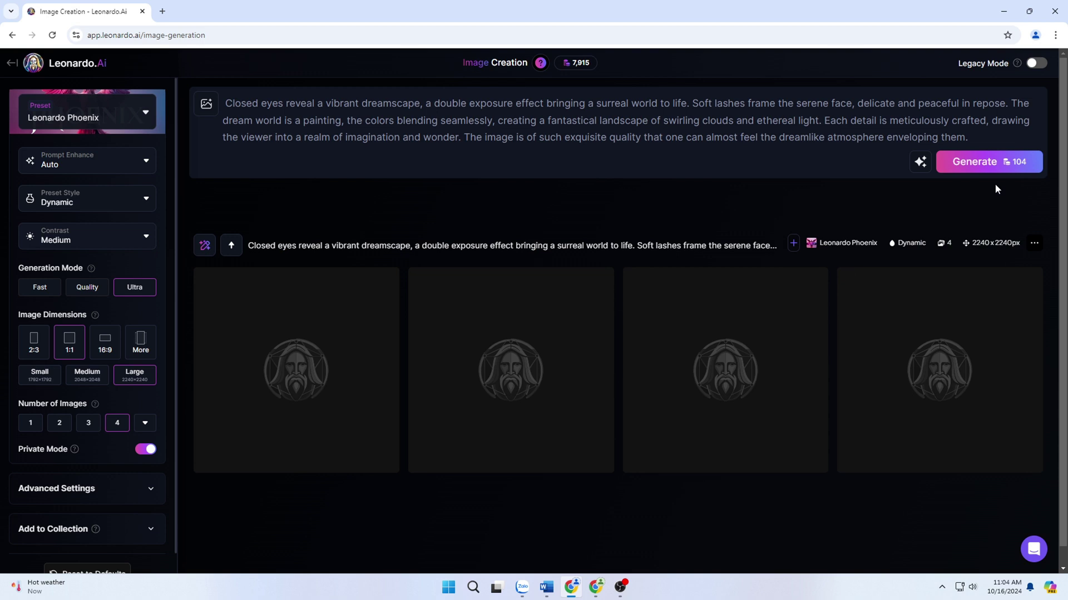
# - Open a finished closed-eyes dreamscape face image and enlarge it to fill the viewer
pyautogui.click(625, 470)
pyautogui.click(652, 460)
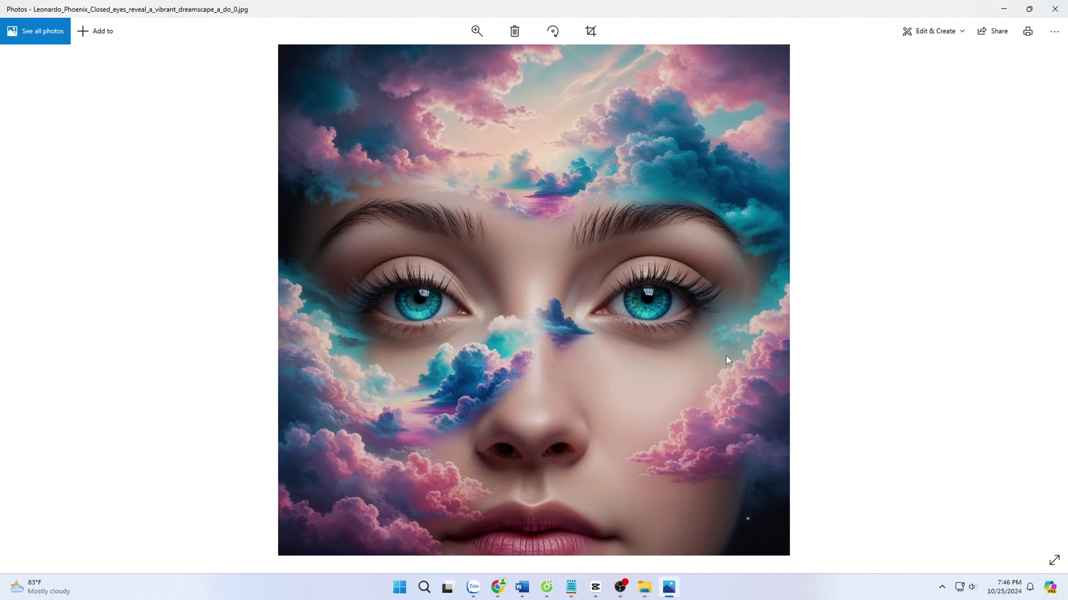
pyautogui.scroll(2, 725, 359)
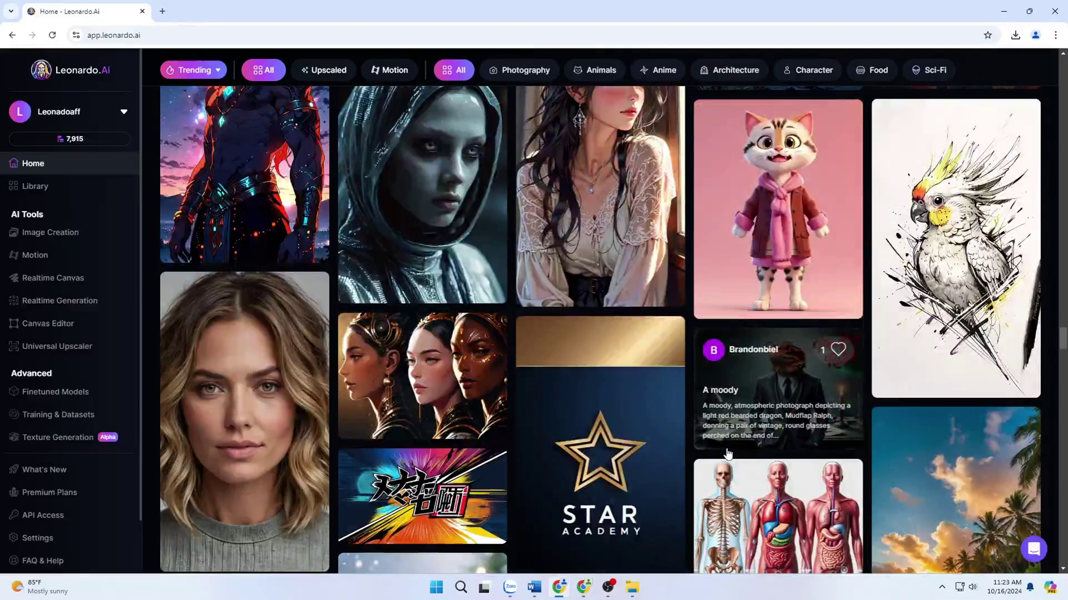
# - Go to the Universal Upscaler tool from the Leonardo.Ai home feed sidebar
pyautogui.scroll(-5, 727, 456)
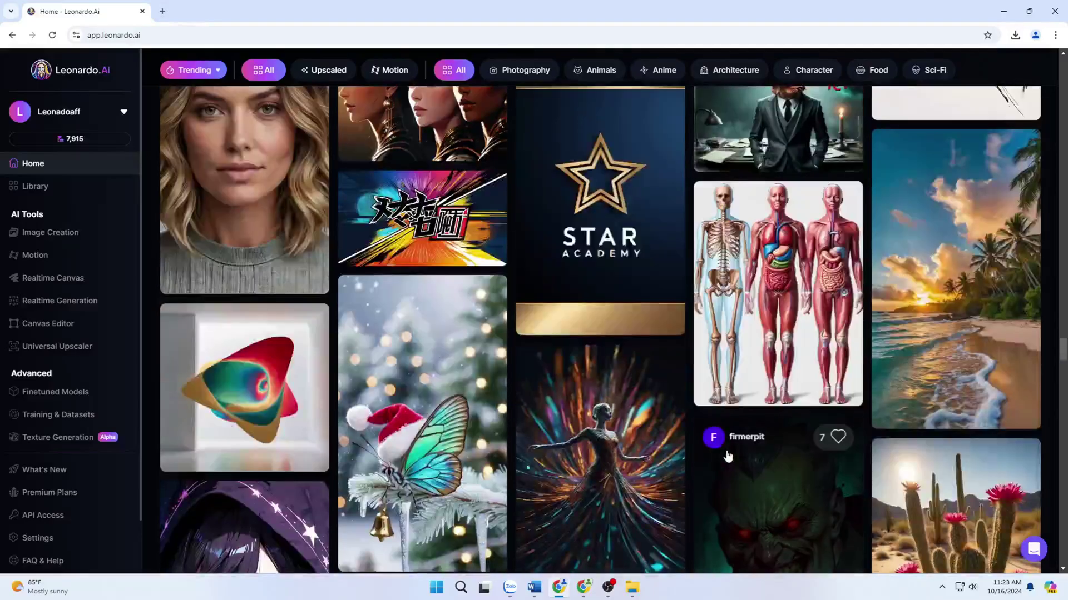
pyautogui.scroll(-15, 727, 456)
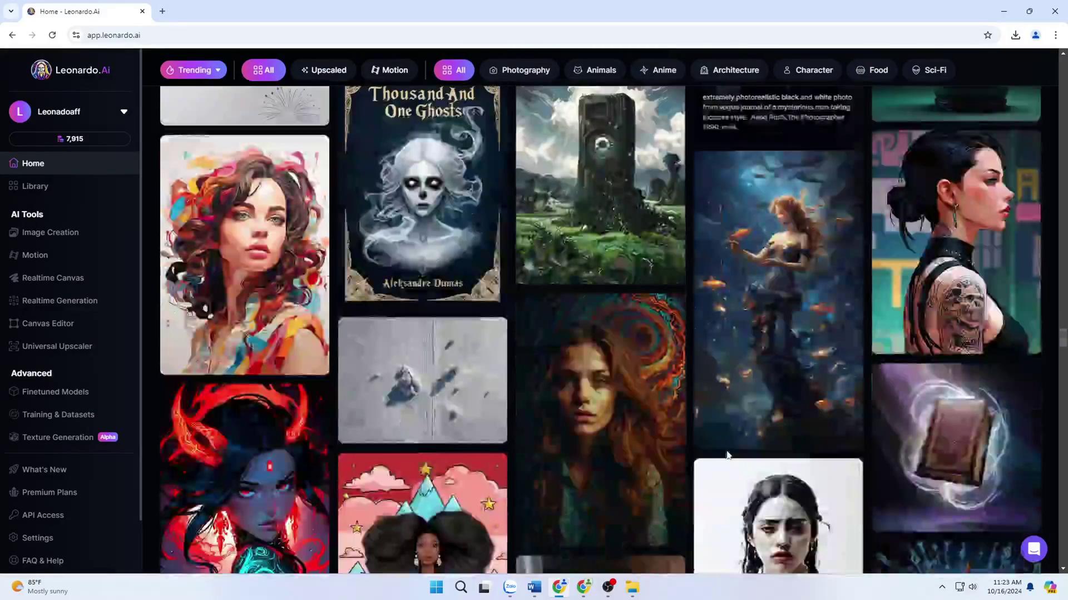
pyautogui.scroll(-15, 727, 456)
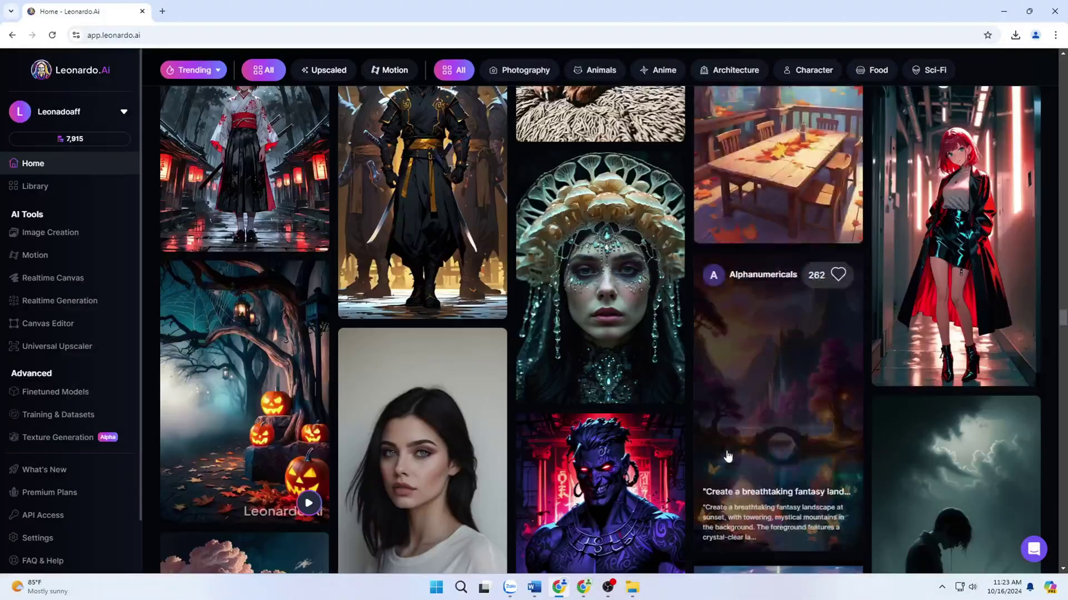
pyautogui.scroll(-15, 728, 456)
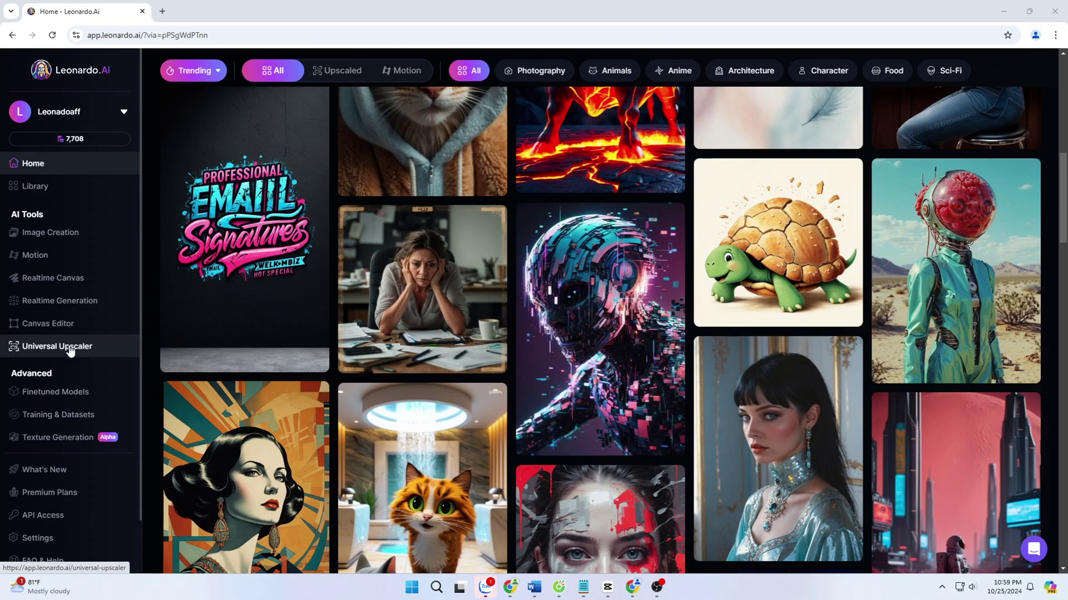
pyautogui.click(70, 347)
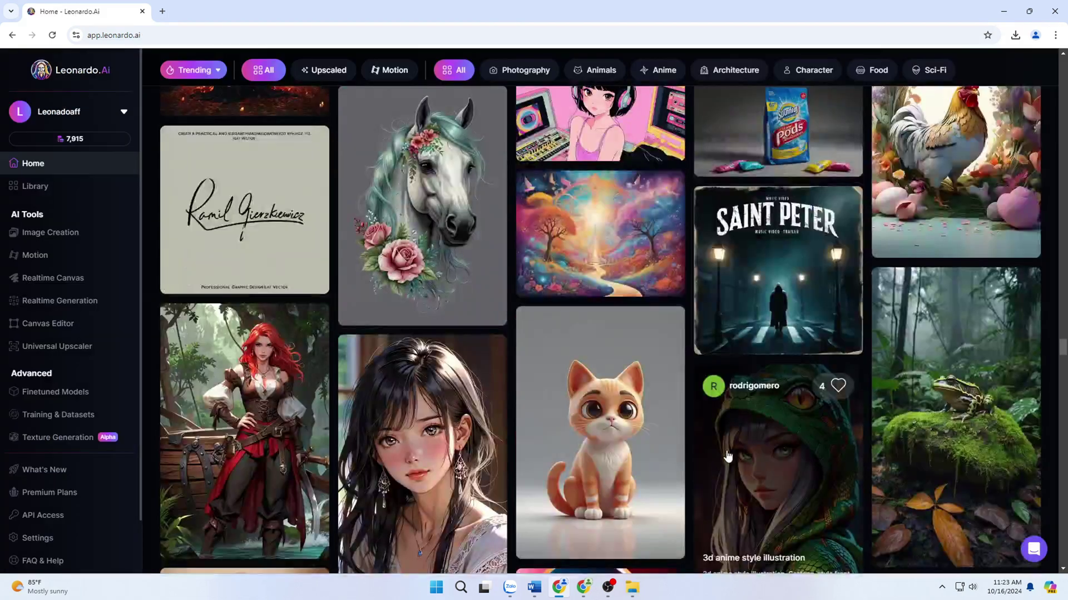
# - Look over the Universal Upscaler page, then return to the home page with Featured Guides
pyautogui.scroll(-10, 727, 455)
pyautogui.scroll(-10, 727, 455)
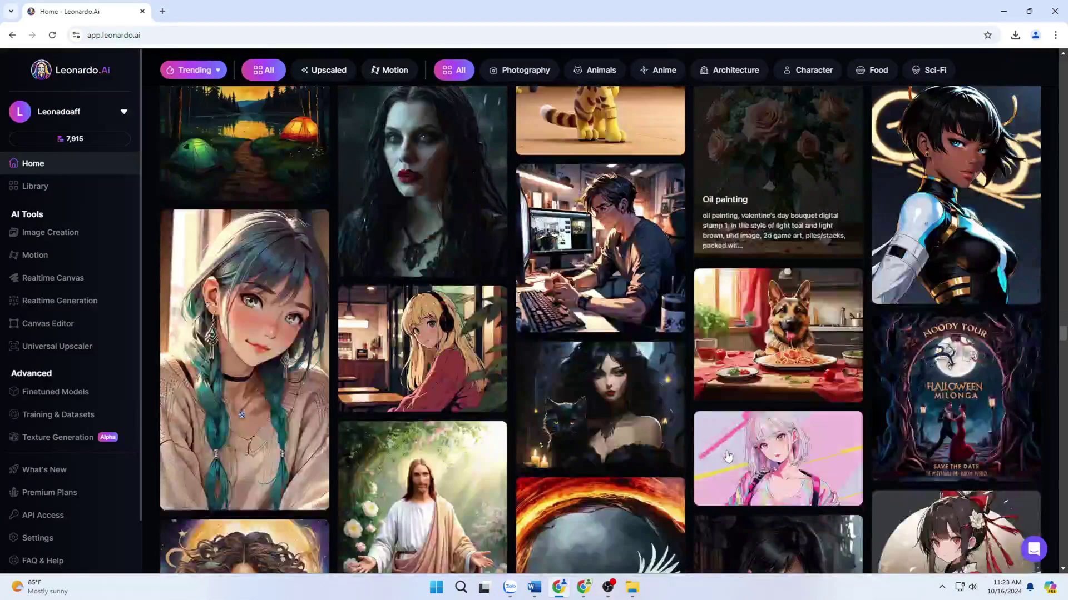
pyautogui.scroll(-12, 728, 455)
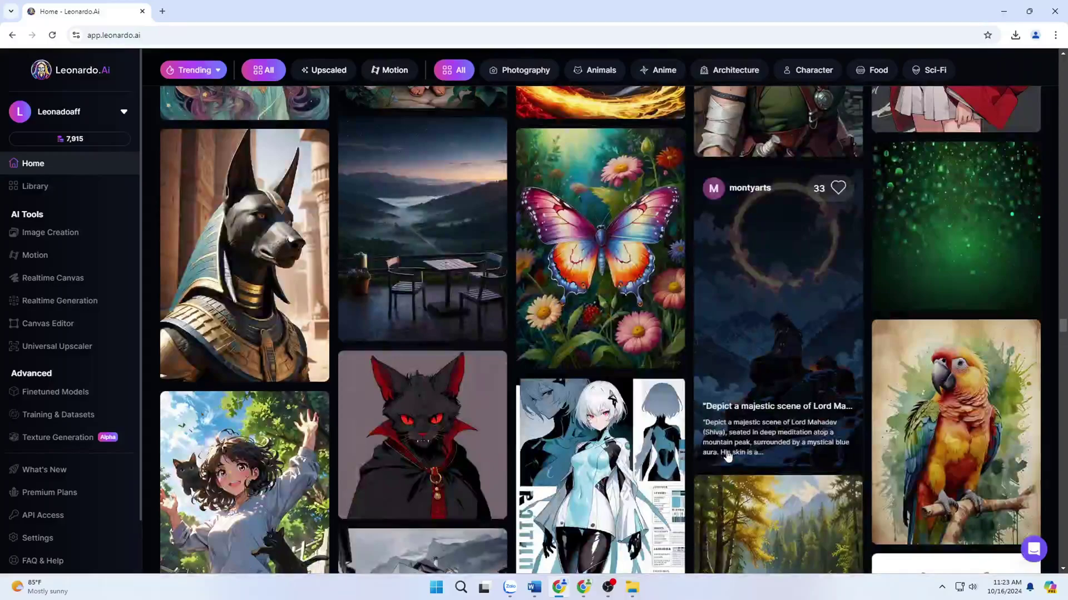
pyautogui.scroll(-4, 728, 455)
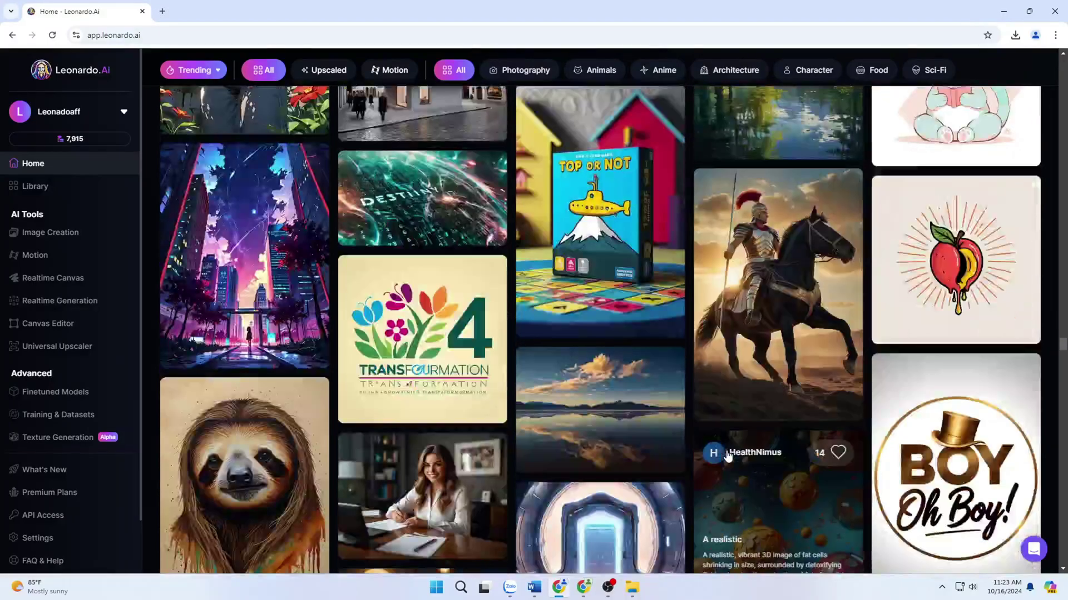
pyautogui.scroll(15, 727, 455)
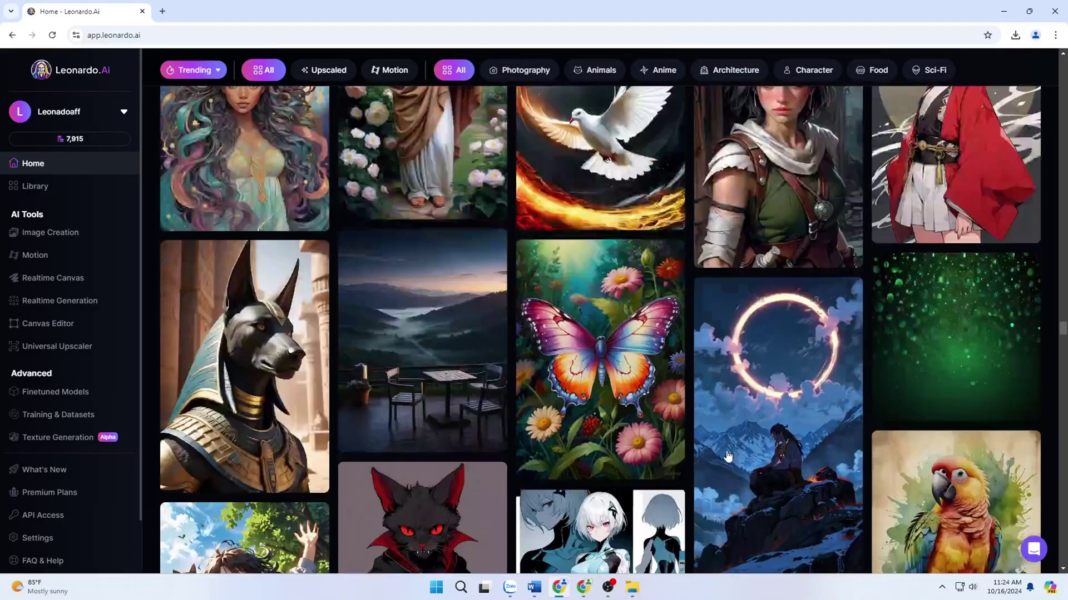
pyautogui.scroll(10, 727, 454)
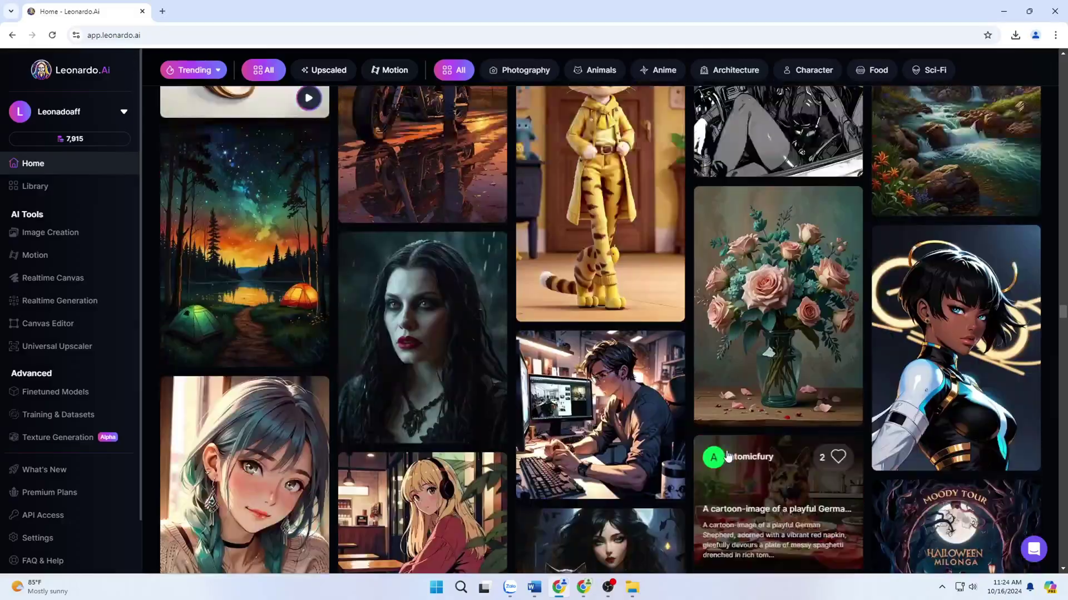
pyautogui.scroll(15, 727, 455)
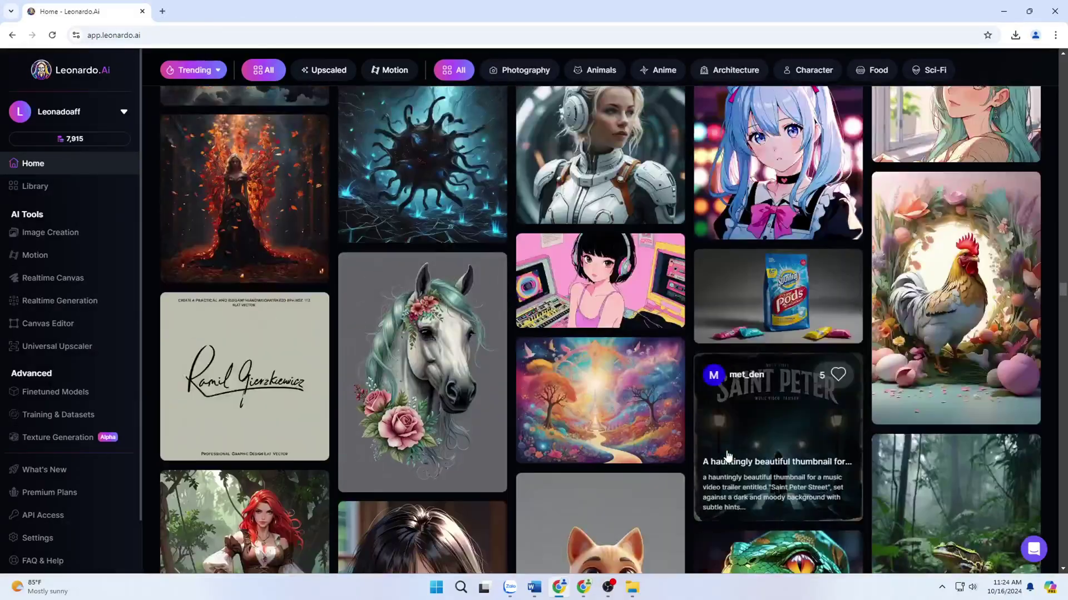
pyautogui.scroll(15, 727, 455)
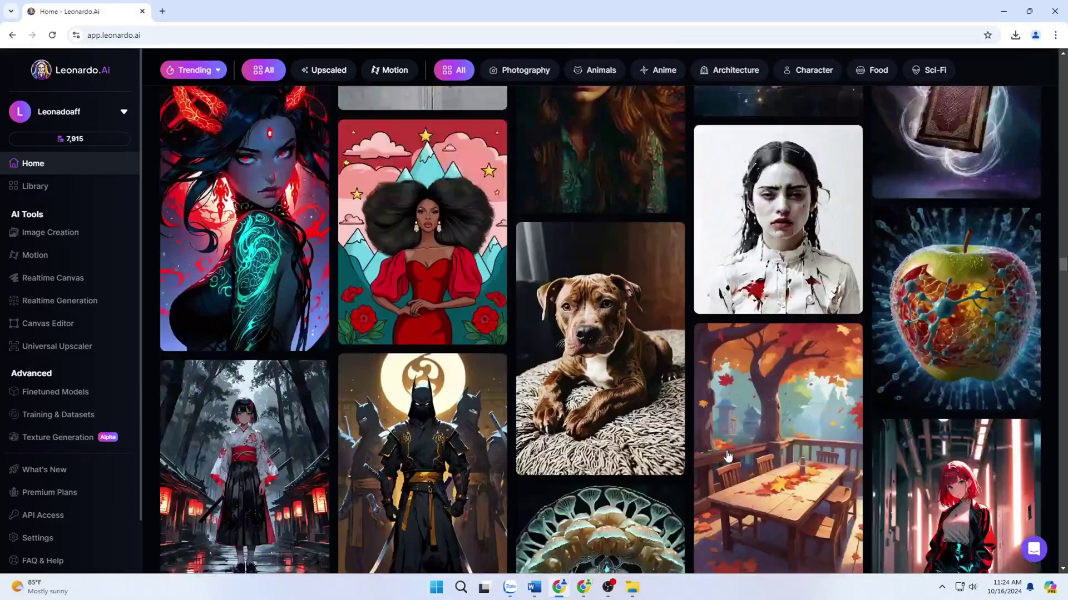
pyautogui.scroll(20, 727, 455)
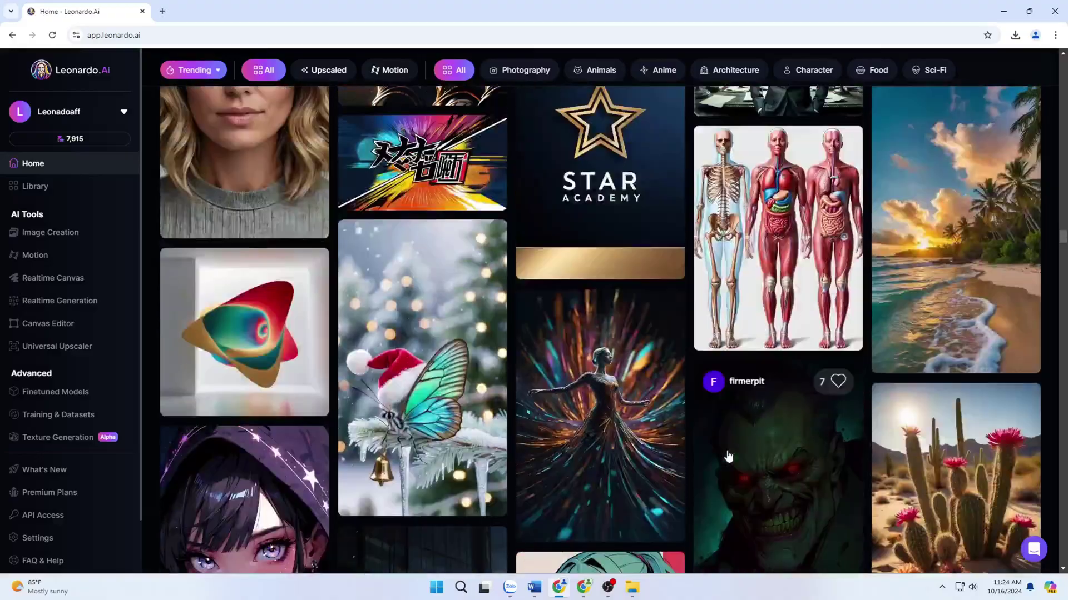
pyautogui.scroll(20, 728, 455)
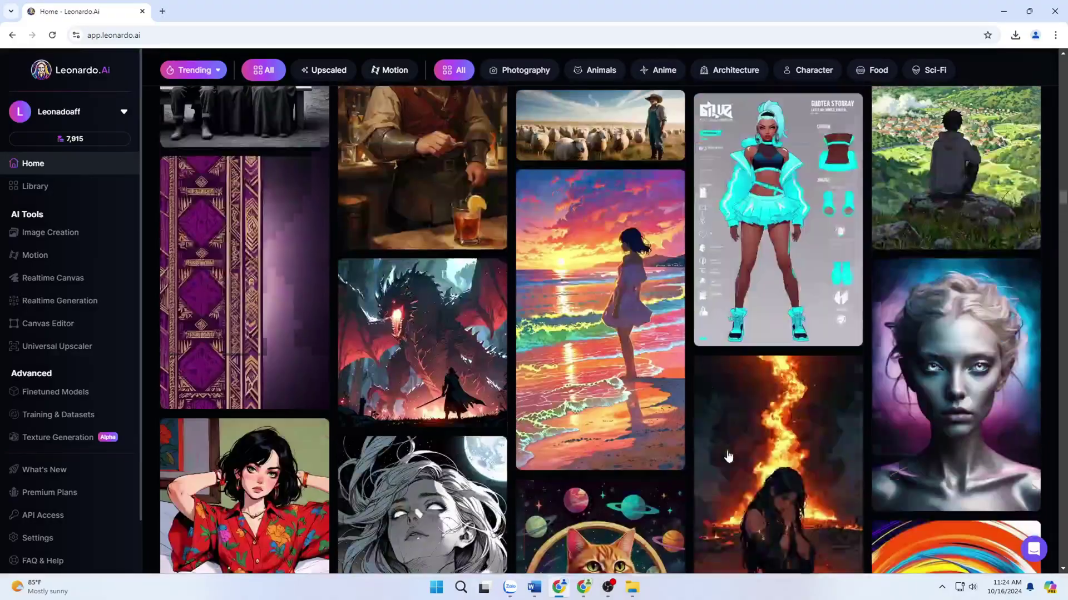
pyautogui.scroll(15, 727, 455)
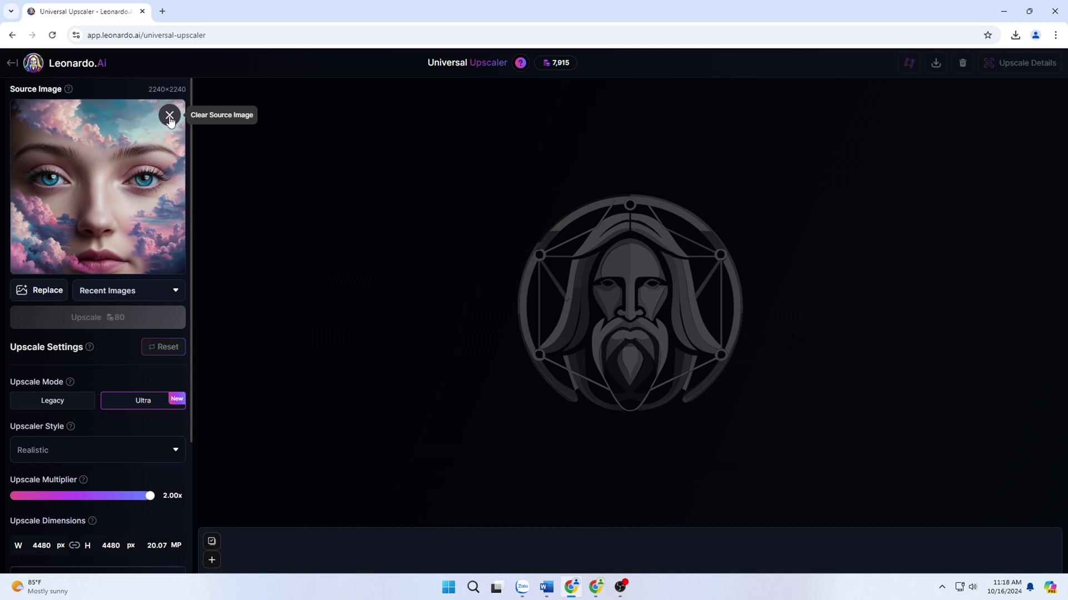
pyautogui.click(13, 35)
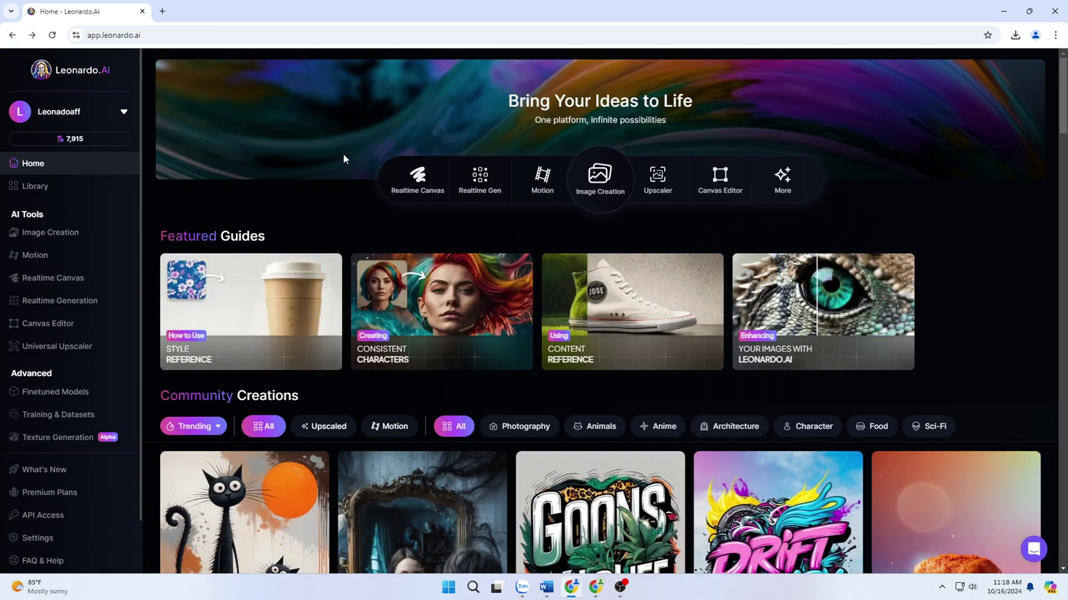